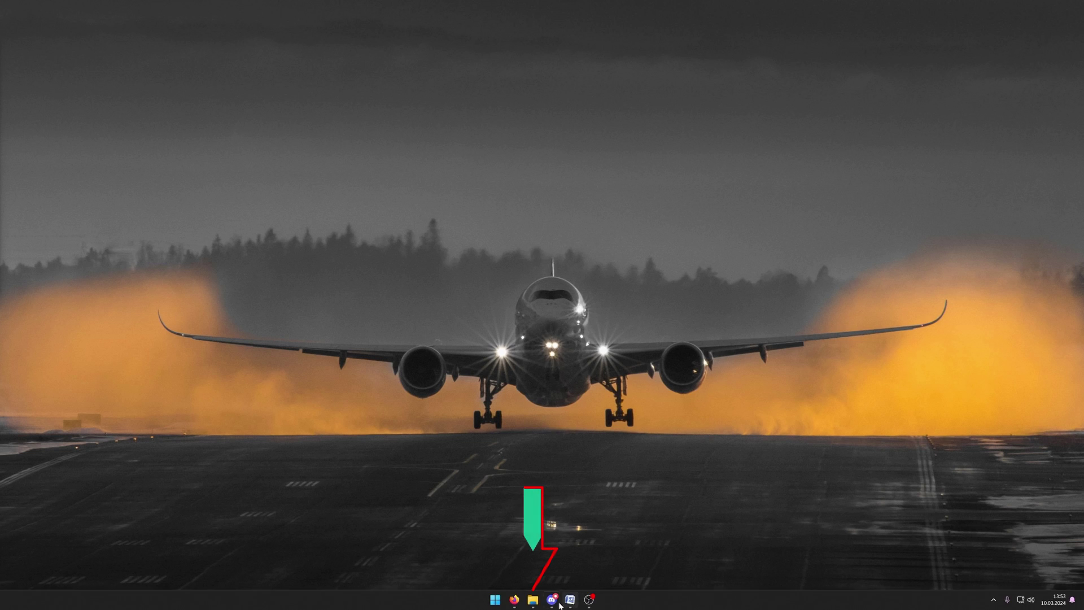
- Open the AppData\Local folder inside the user's profile folder under Benutzer on drive C: in File Explorer
{"action": "left_click", "coordinate": [534, 601]}
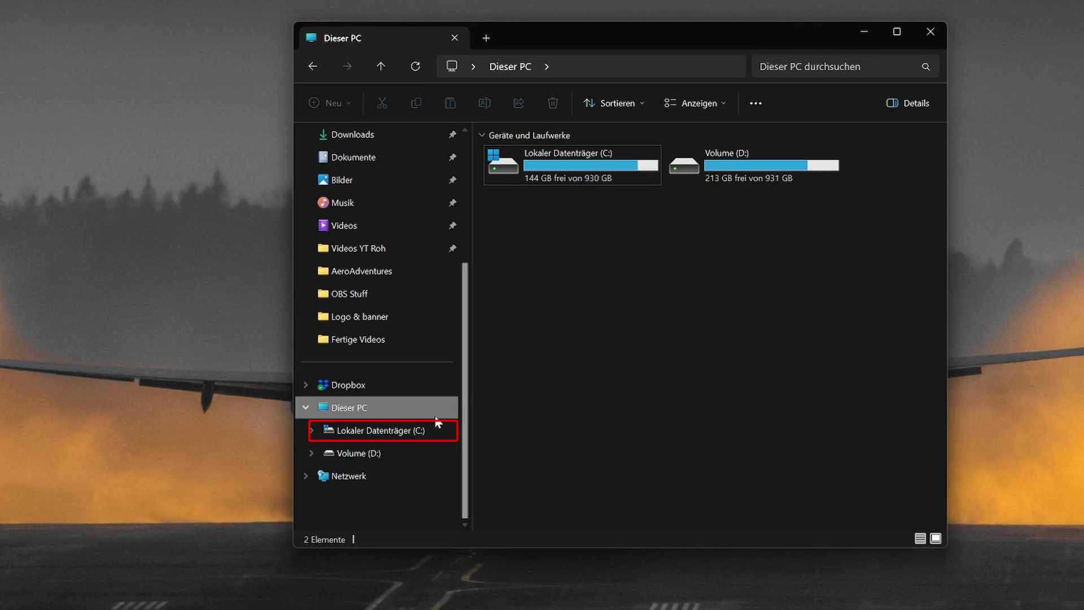
{"action": "left_click", "coordinate": [392, 435]}
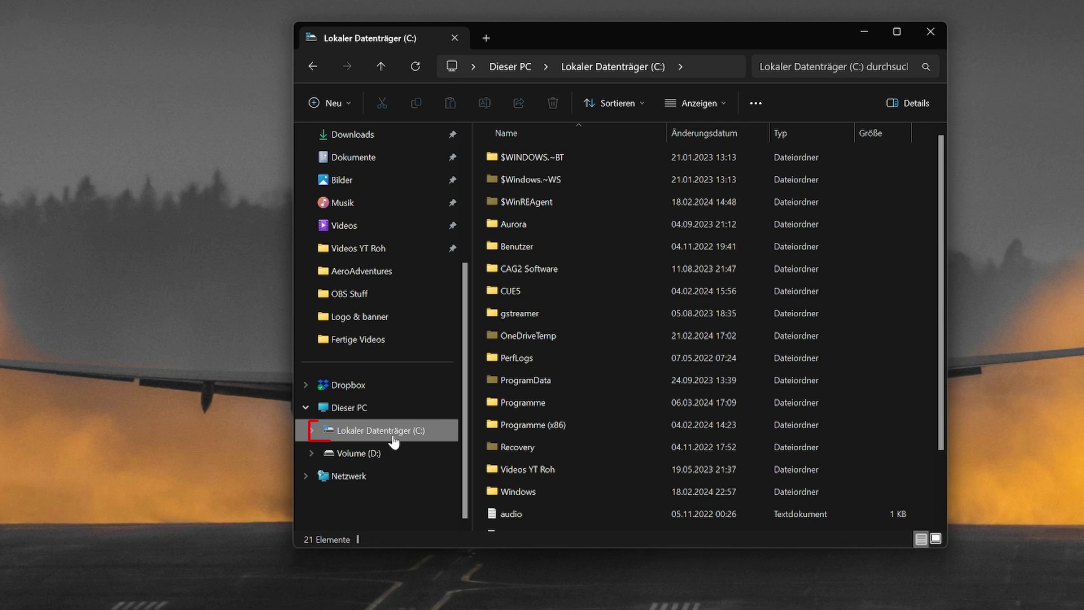
{"action": "double_click", "coordinate": [563, 249]}
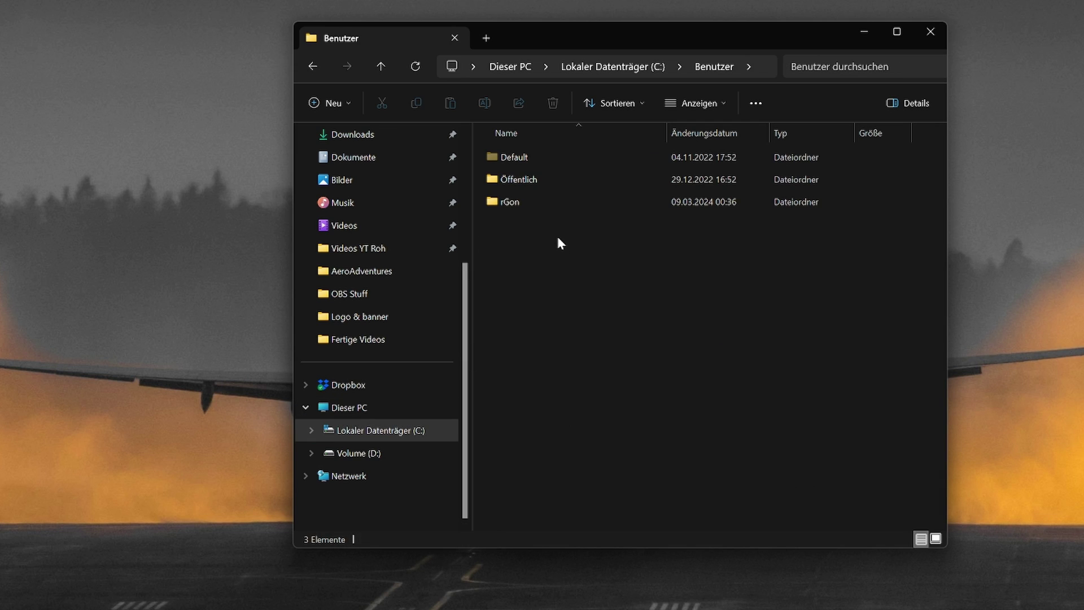
{"action": "double_click", "coordinate": [514, 203]}
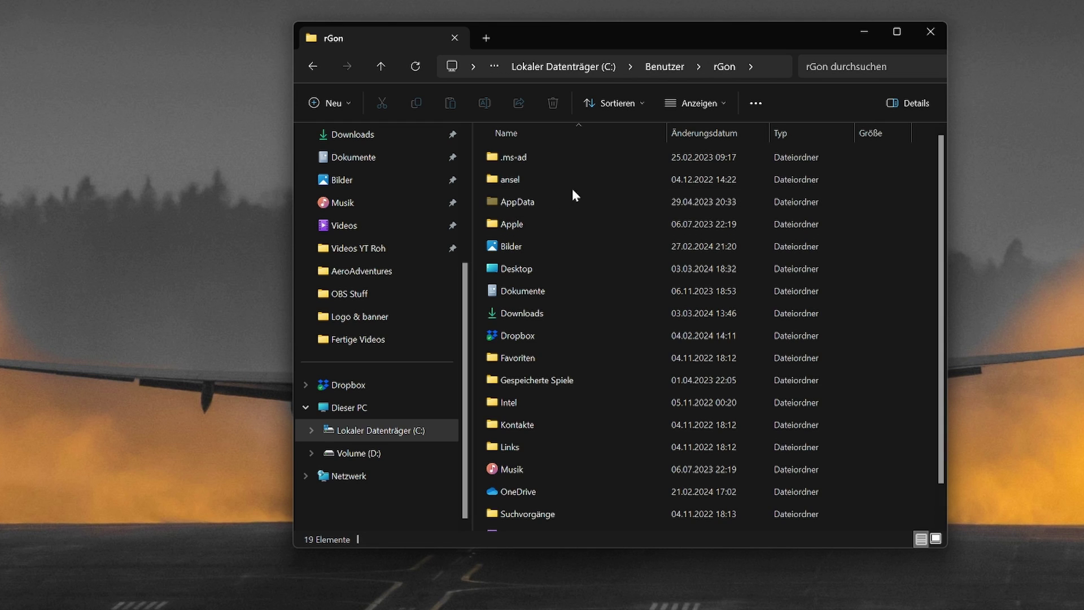
{"action": "double_click", "coordinate": [539, 205]}
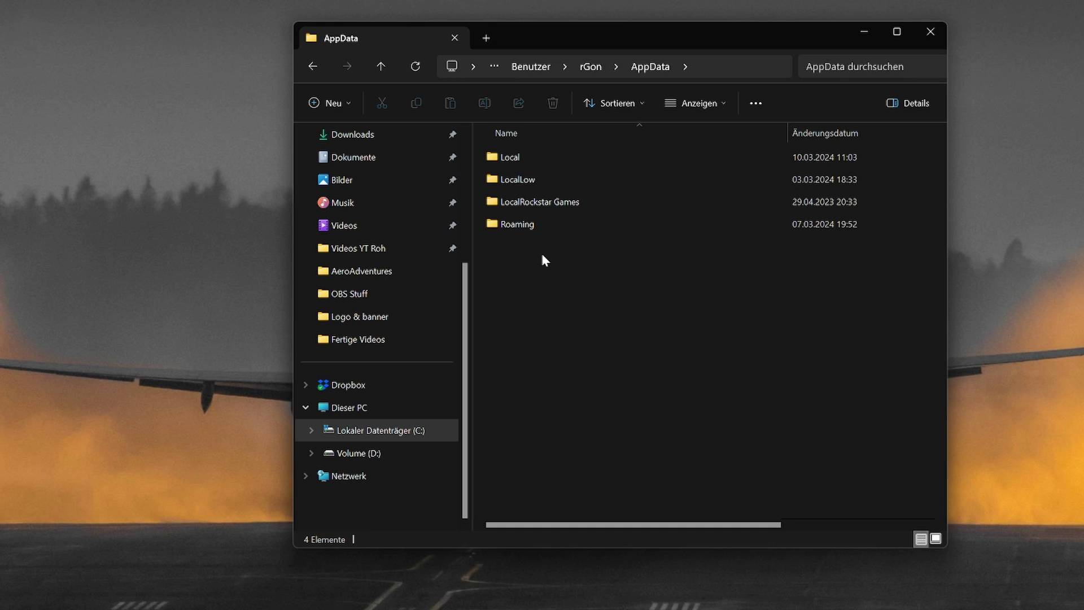
{"action": "left_click", "coordinate": [510, 161]}
{"action": "double_click", "coordinate": [510, 160]}
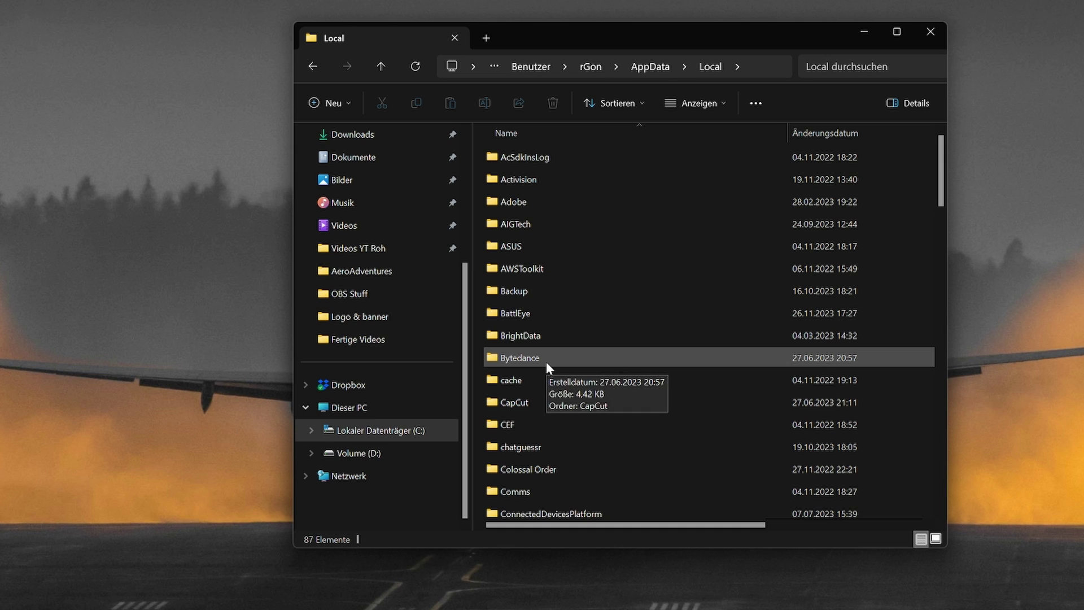
- Find and open the NVIDIA folder inside AppData\Local
{"action": "scroll", "coordinate": [547, 364], "scroll_direction": "down", "scroll_amount": 2}
{"action": "scroll", "coordinate": [547, 366], "scroll_direction": "down", "scroll_amount": 7}
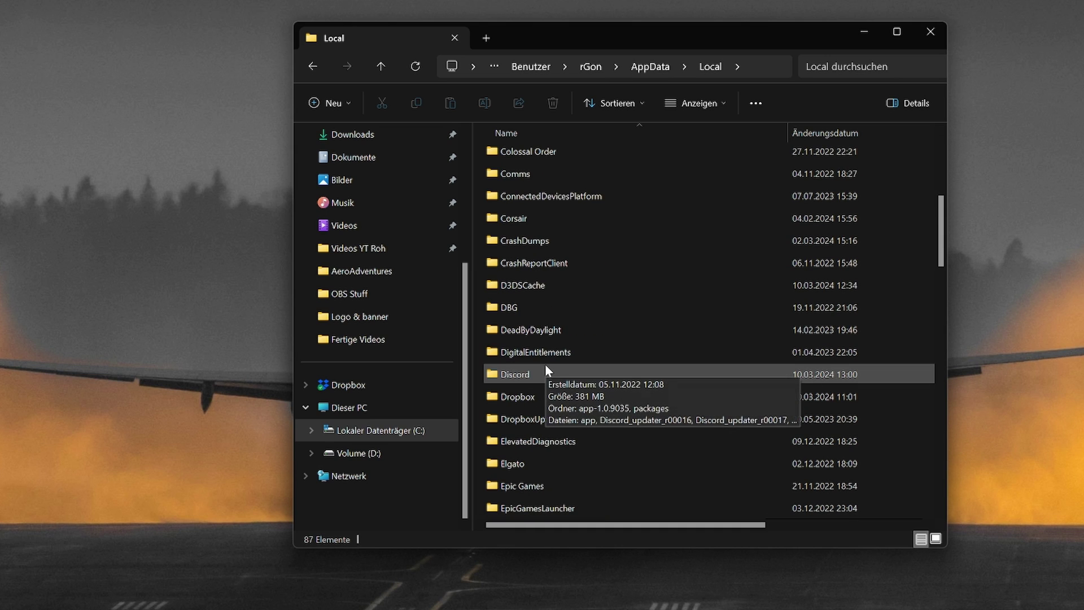
{"action": "scroll", "coordinate": [545, 375], "scroll_direction": "down", "scroll_amount": 4}
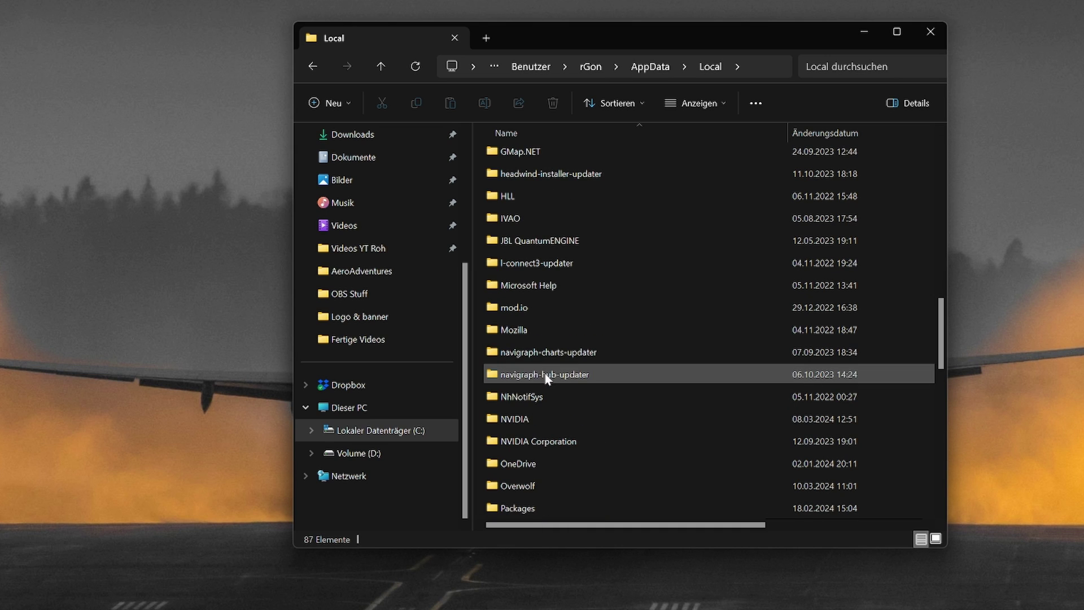
{"action": "left_click", "coordinate": [534, 421]}
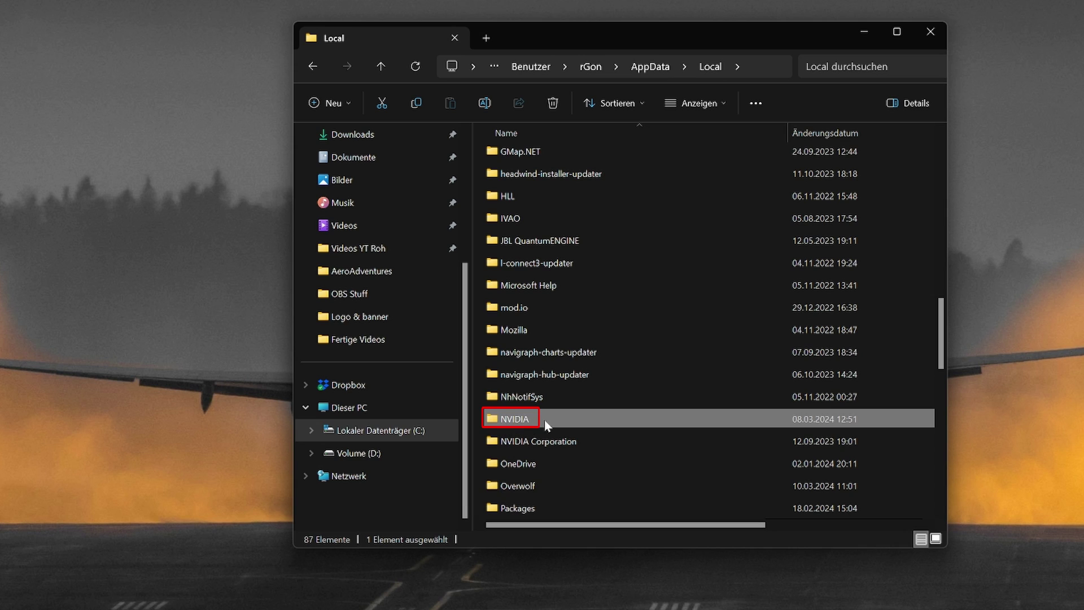
{"action": "double_click", "coordinate": [522, 421]}
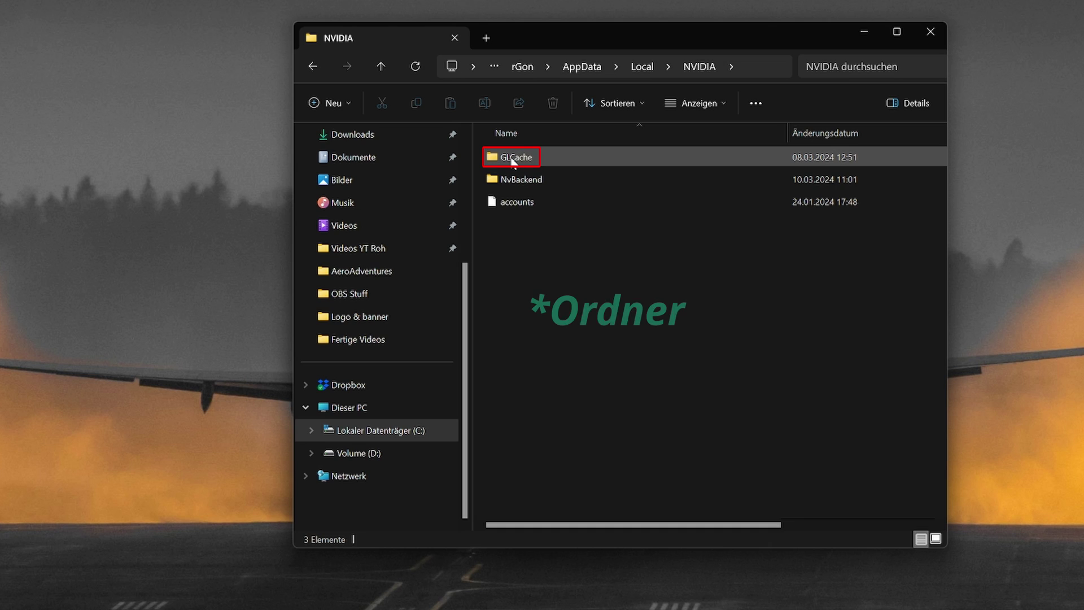
- Delete the GLCache folder from the NVIDIA folder
{"action": "mouse_move", "coordinate": [511, 162]}
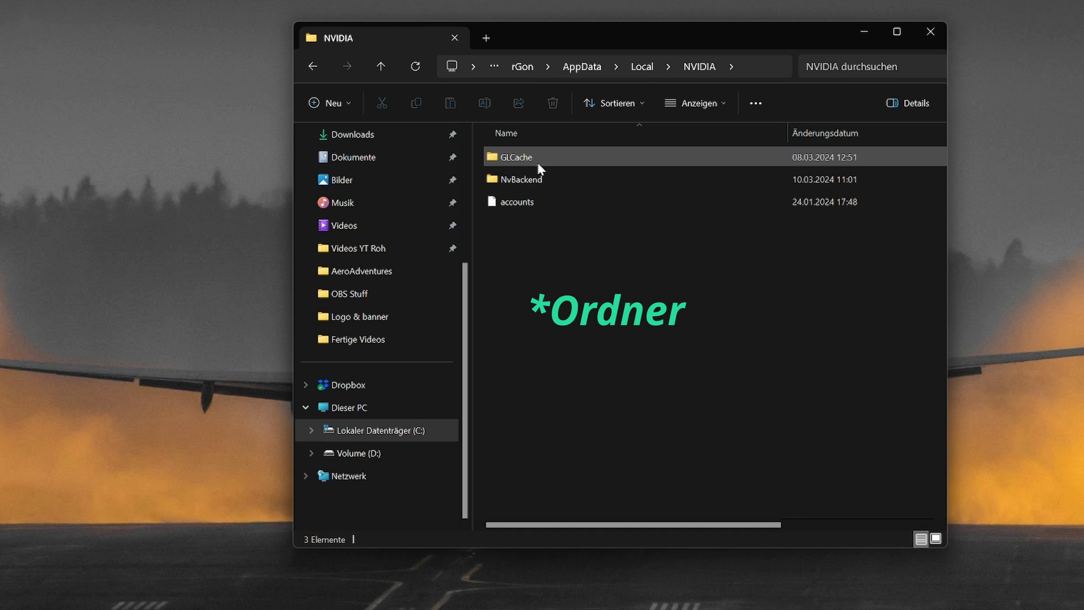
{"action": "left_click", "coordinate": [531, 158]}
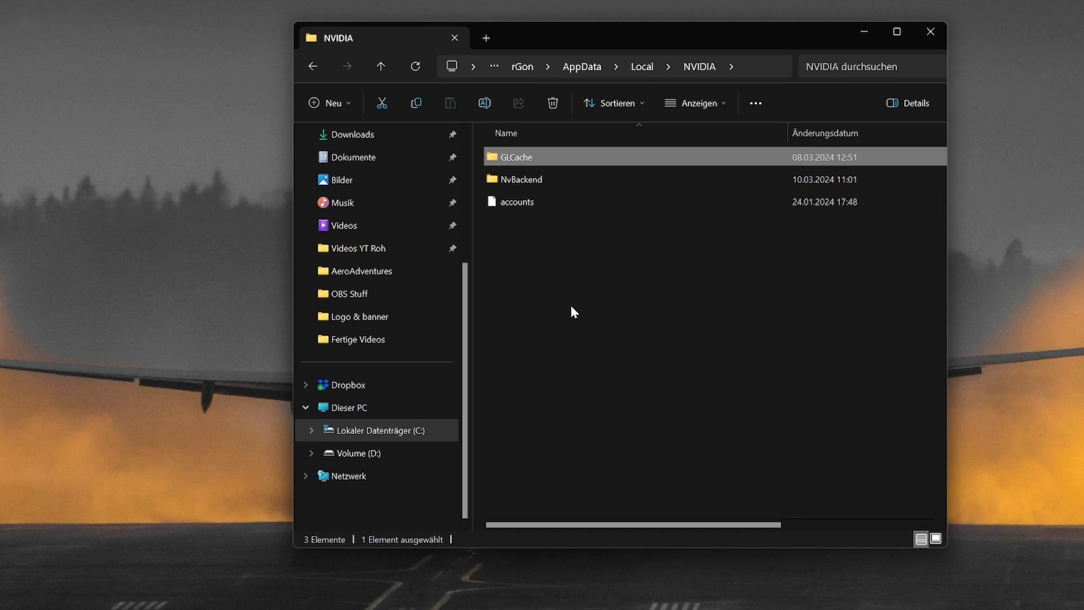
{"action": "key", "text": "Delete"}
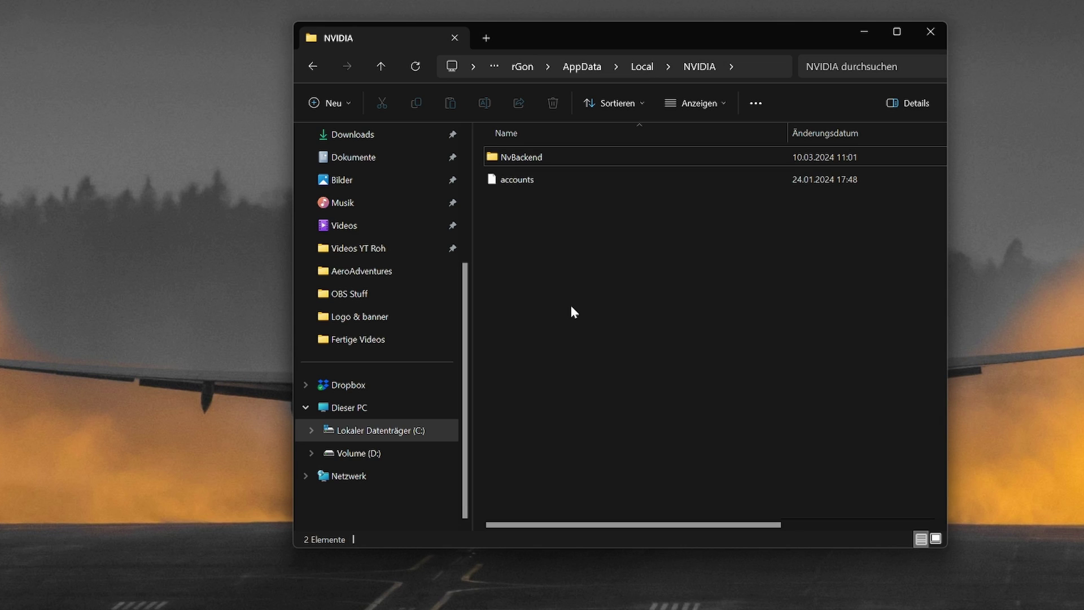
{"action": "left_click", "coordinate": [570, 309]}
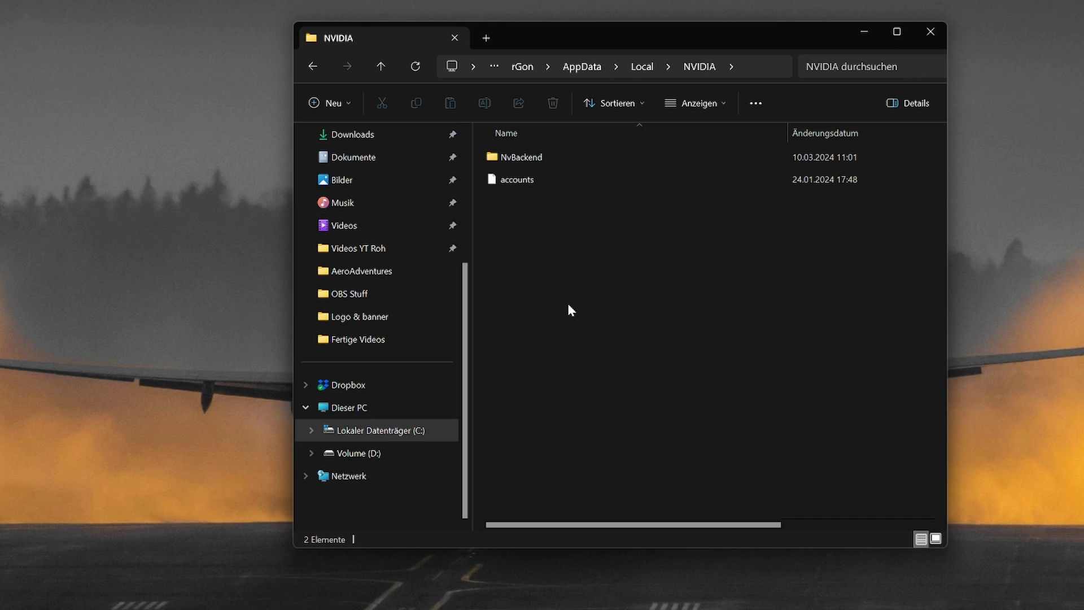
- Go back to AppData and open the LocalLow\NVIDIA\PerDriverVersion folder
{"action": "left_click", "coordinate": [582, 68]}
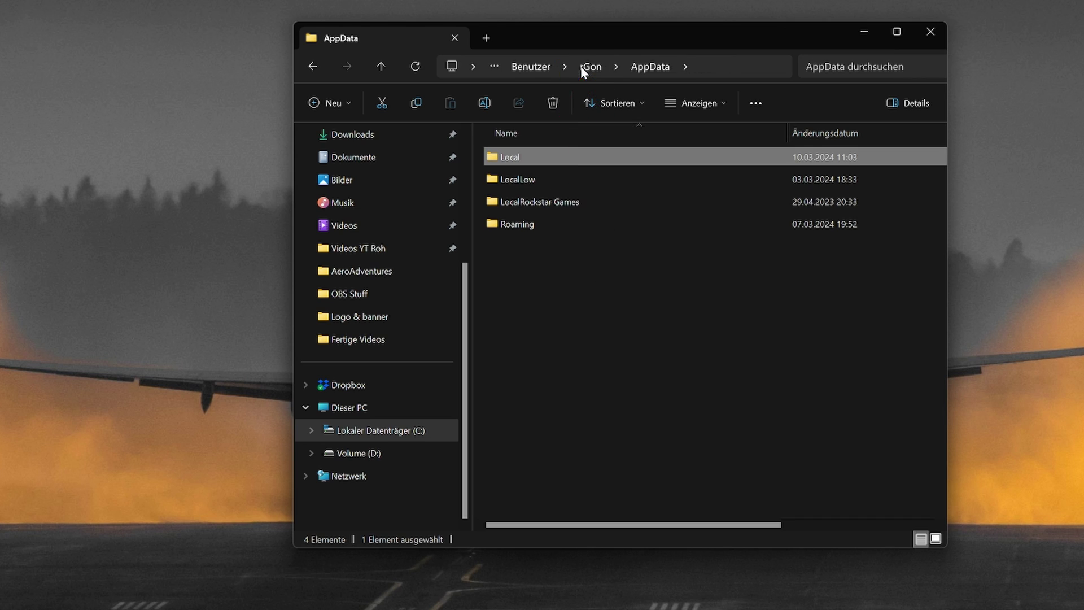
{"action": "double_click", "coordinate": [522, 186]}
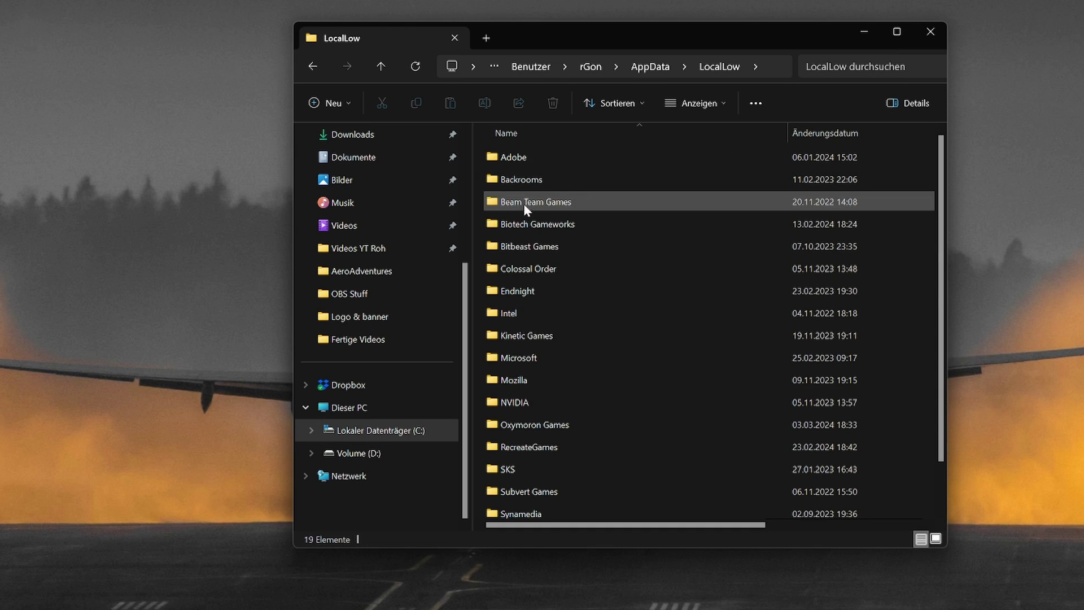
{"action": "scroll", "coordinate": [599, 404], "scroll_direction": "down", "scroll_amount": 1}
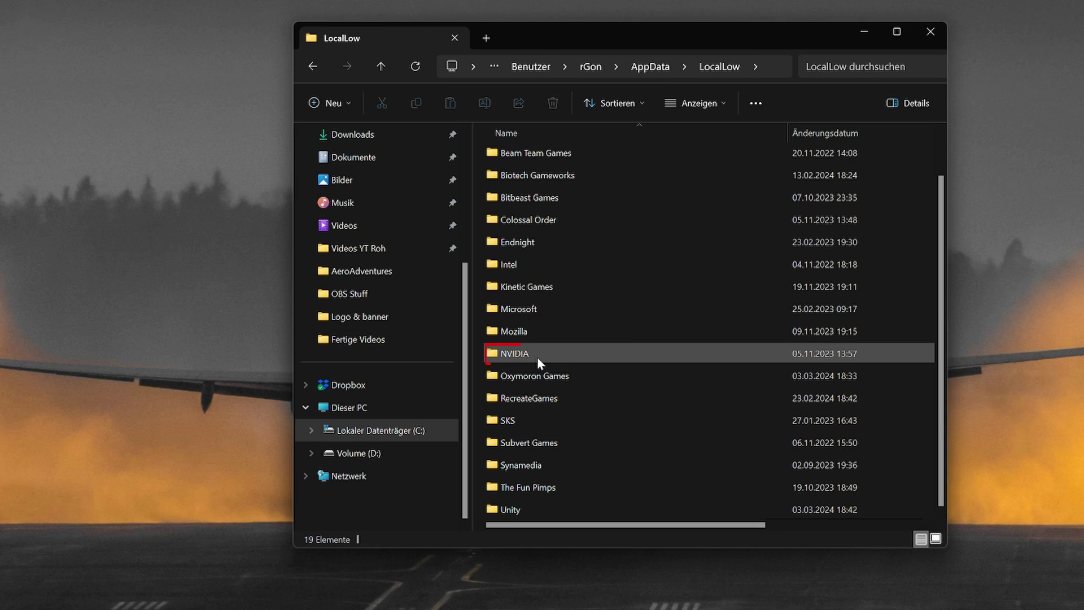
{"action": "mouse_move", "coordinate": [533, 355]}
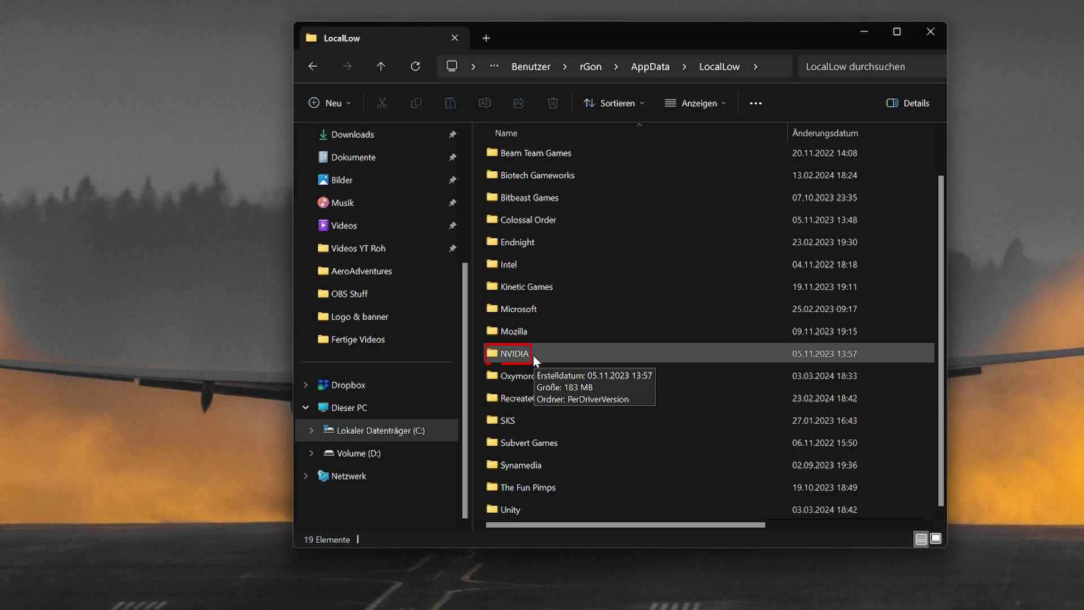
{"action": "double_click", "coordinate": [533, 355]}
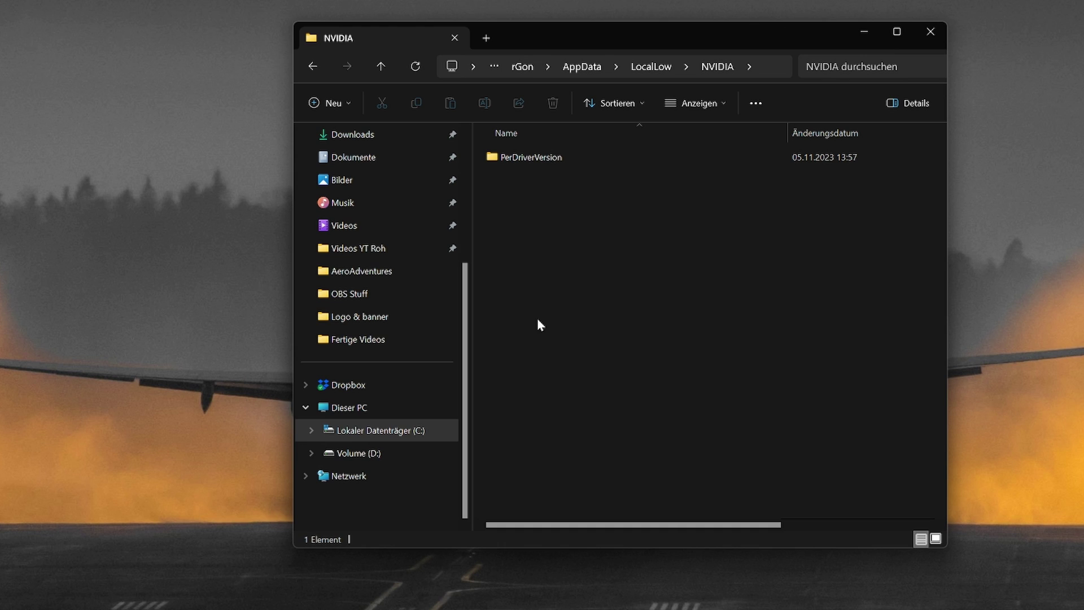
{"action": "double_click", "coordinate": [522, 158]}
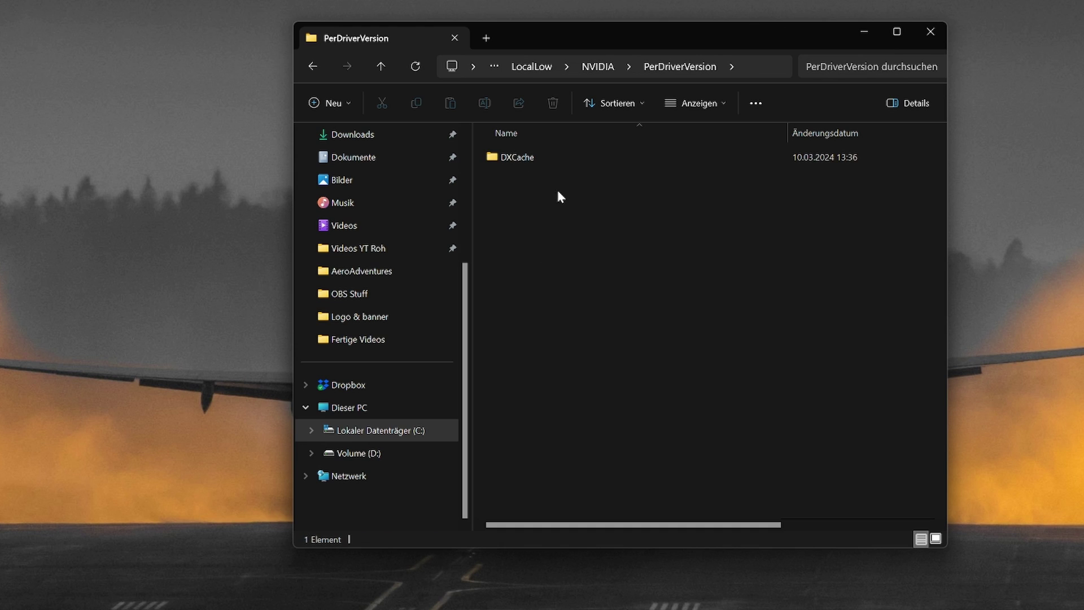
- Try to delete the whole DXCache folder from PerDriverVersion
{"action": "mouse_move", "coordinate": [533, 161]}
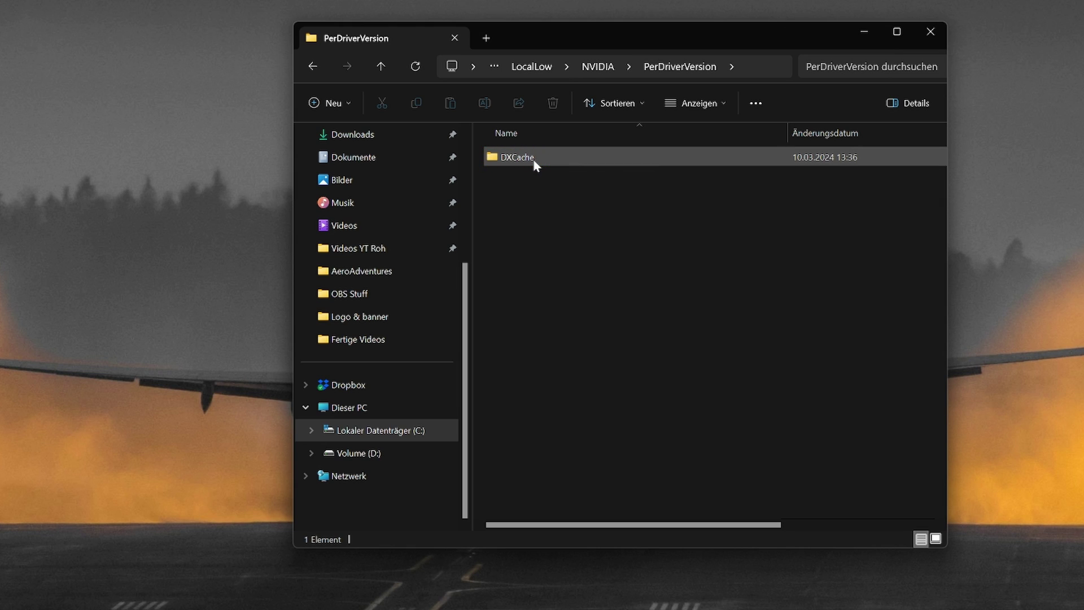
{"action": "left_click", "coordinate": [536, 164]}
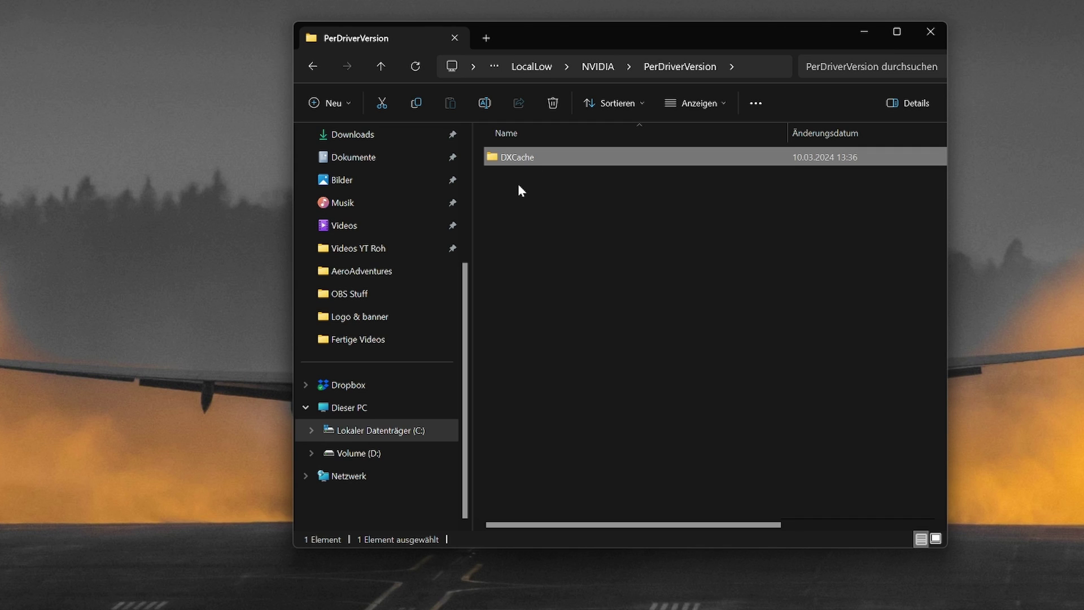
{"action": "key", "text": "Delete"}
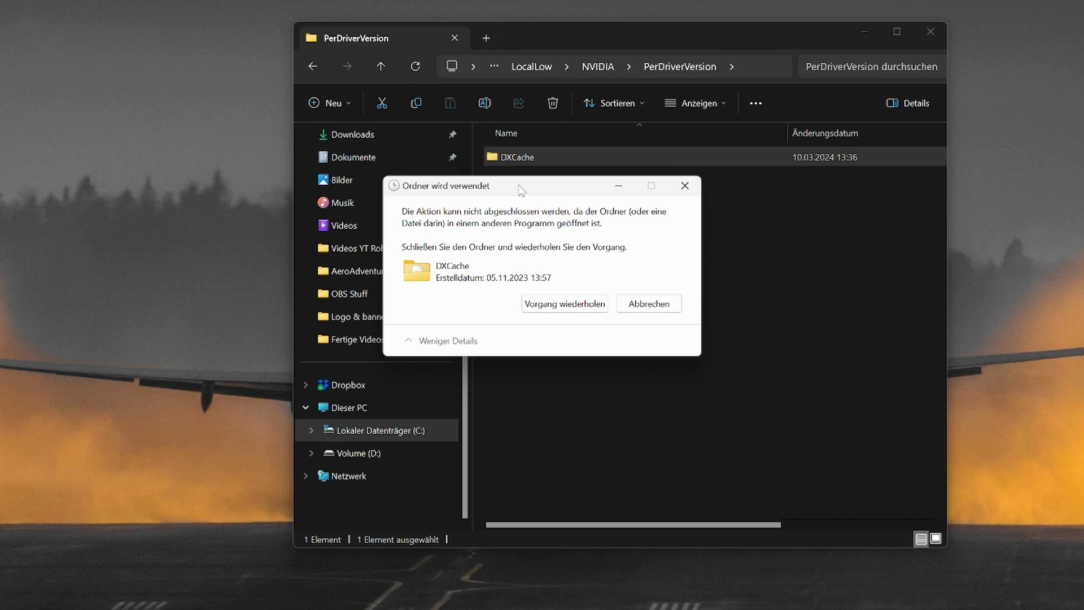
{"action": "left_click_drag", "start_coordinate": [520, 190], "coordinate": [604, 211]}
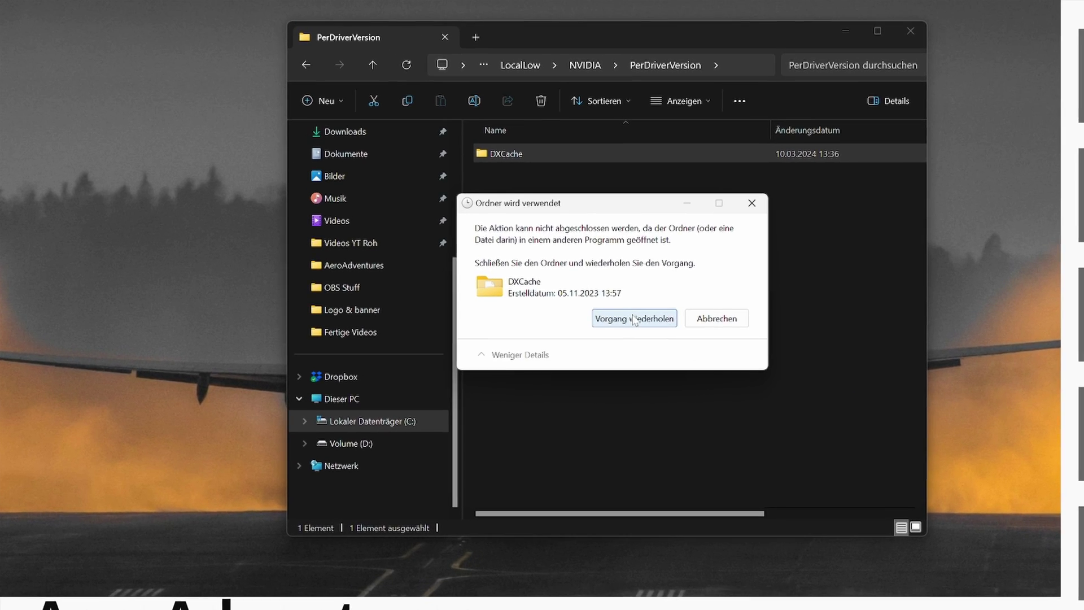
{"action": "left_click", "coordinate": [734, 325]}
{"action": "left_click", "coordinate": [571, 194]}
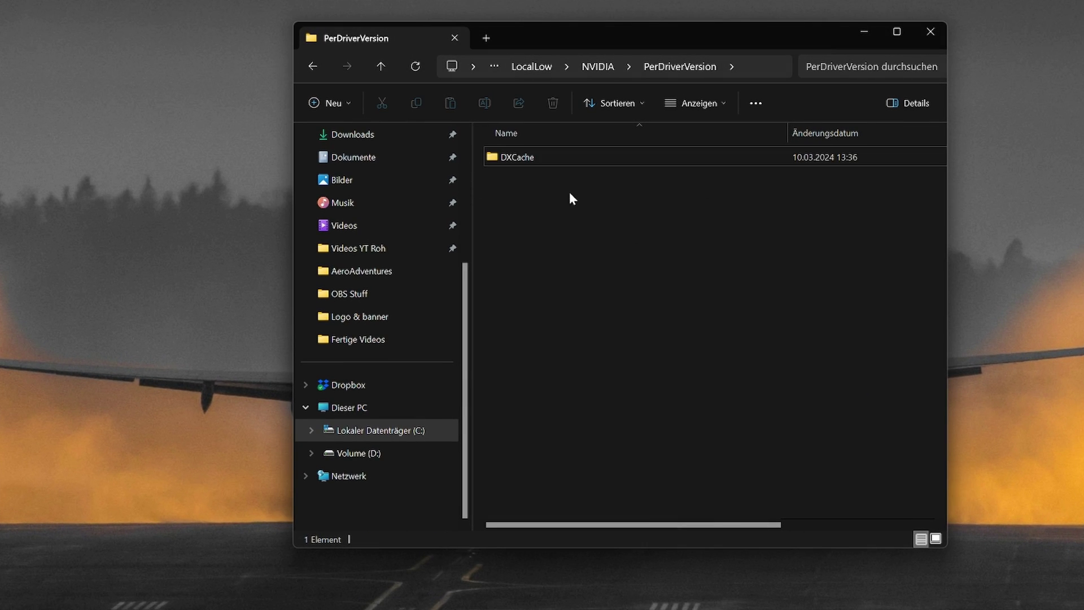
- Delete all files inside the DXCache folder, skipping every file in use, and minimize the File Explorer window
{"action": "double_click", "coordinate": [530, 158]}
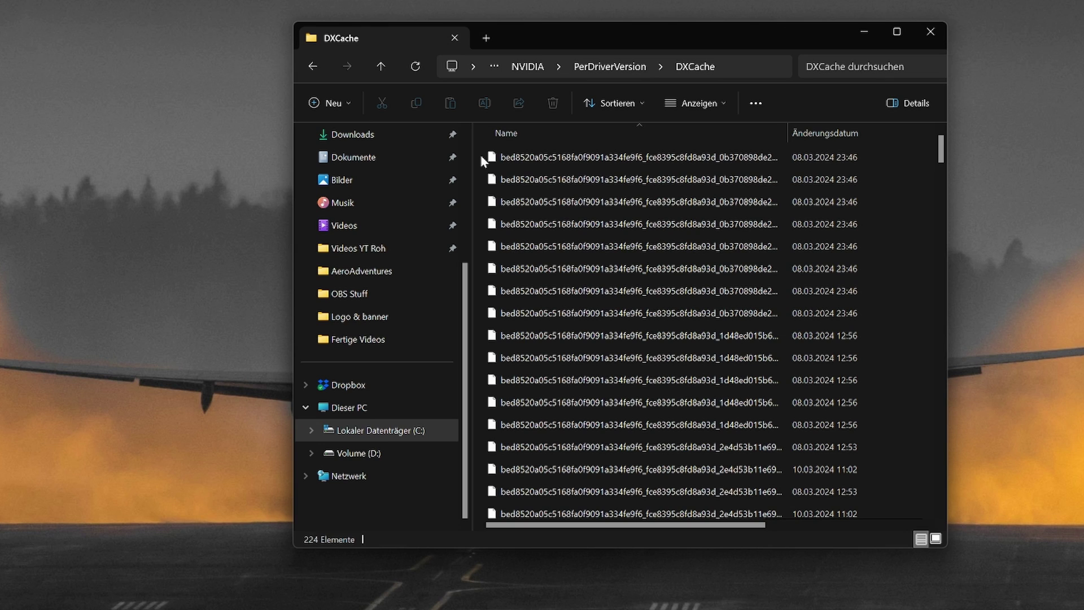
{"action": "key", "text": "ctrl+a"}
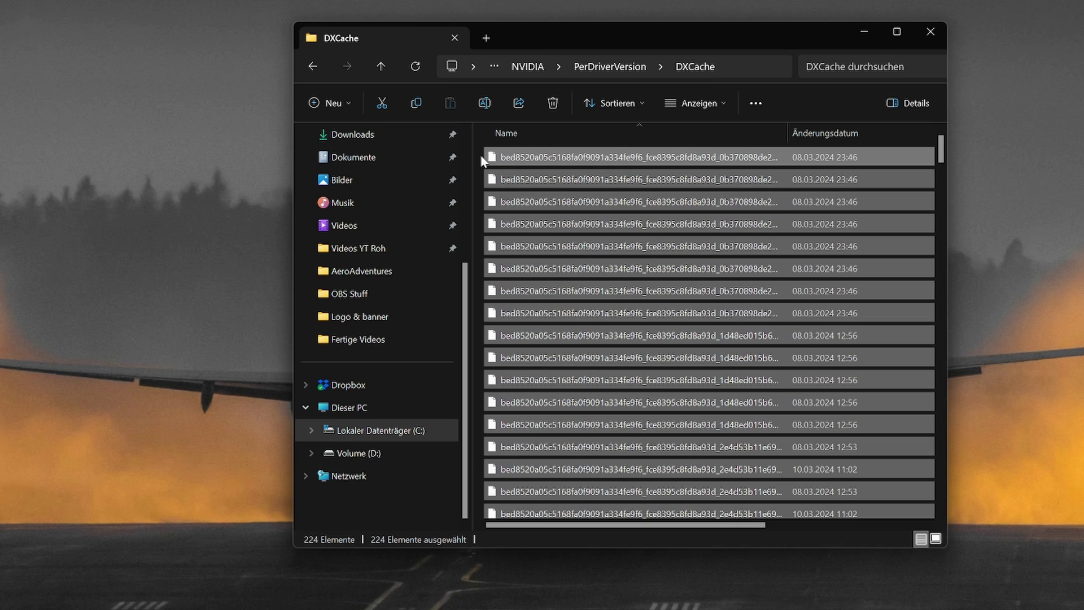
{"action": "key", "text": "Delete"}
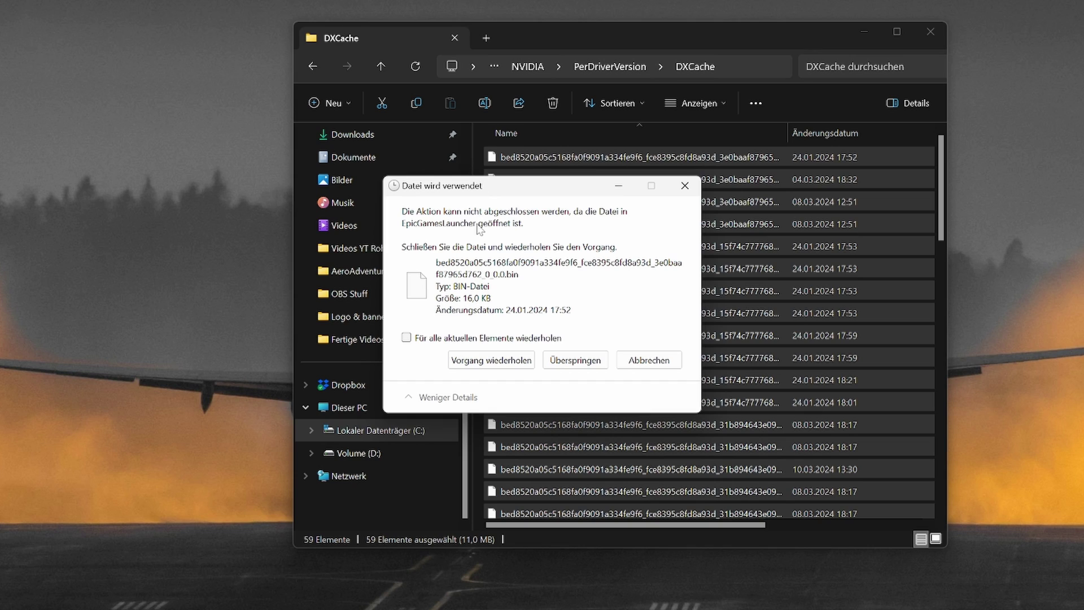
{"action": "left_click", "coordinate": [407, 338]}
{"action": "left_click", "coordinate": [575, 360]}
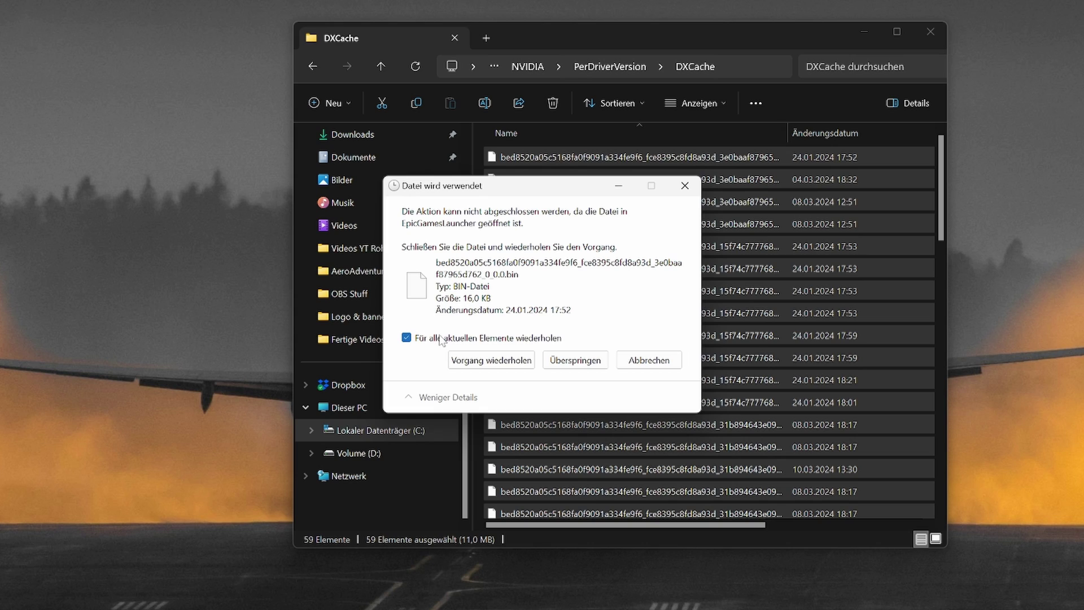
{"action": "left_click", "coordinate": [576, 361]}
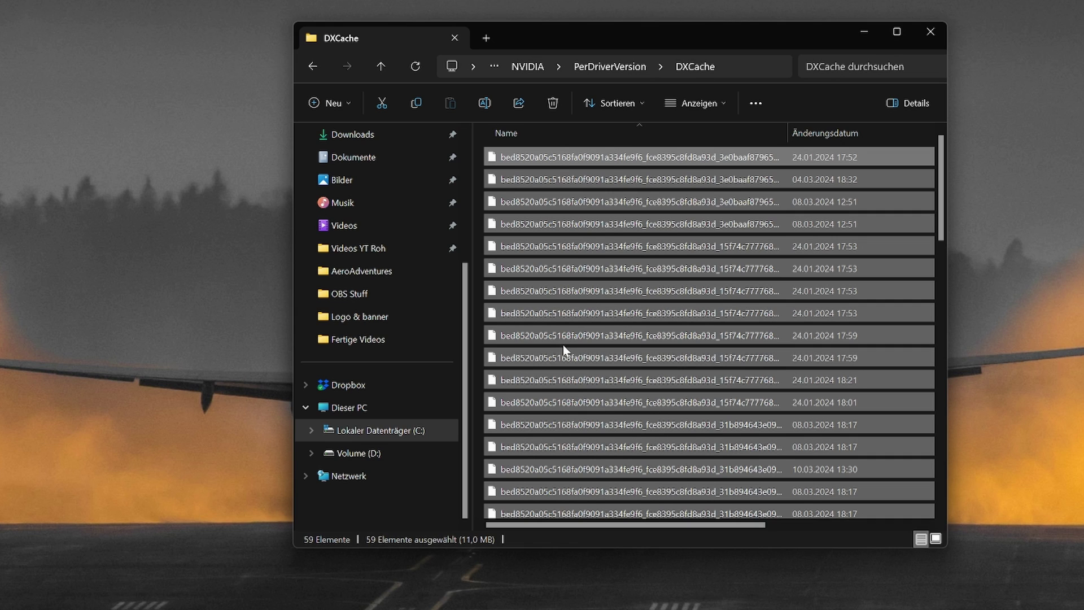
{"action": "scroll", "coordinate": [575, 361], "scroll_direction": "down", "scroll_amount": 14}
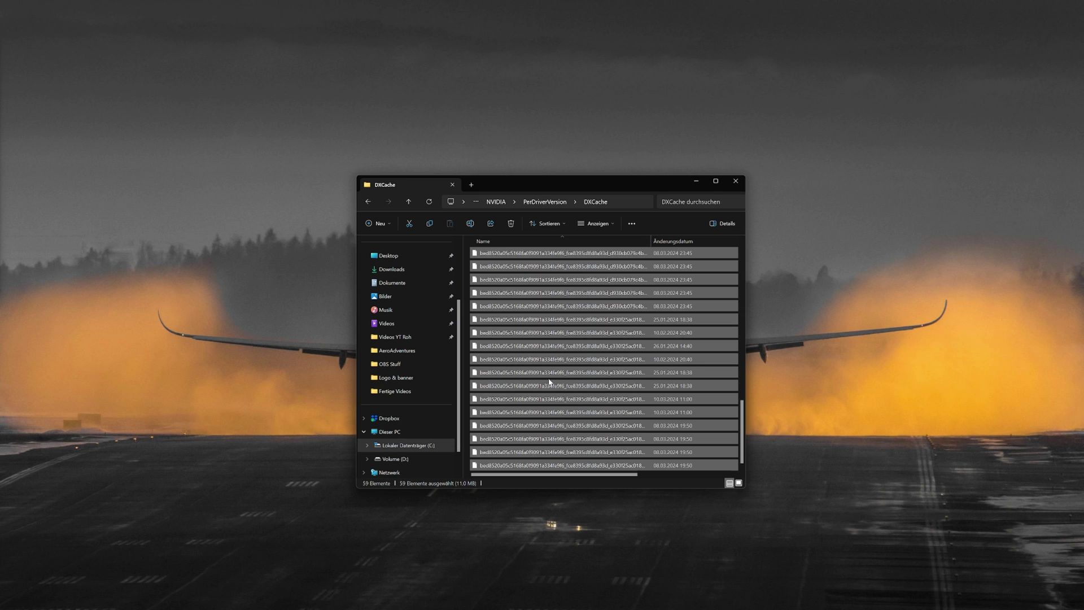
{"action": "left_click", "coordinate": [701, 180]}
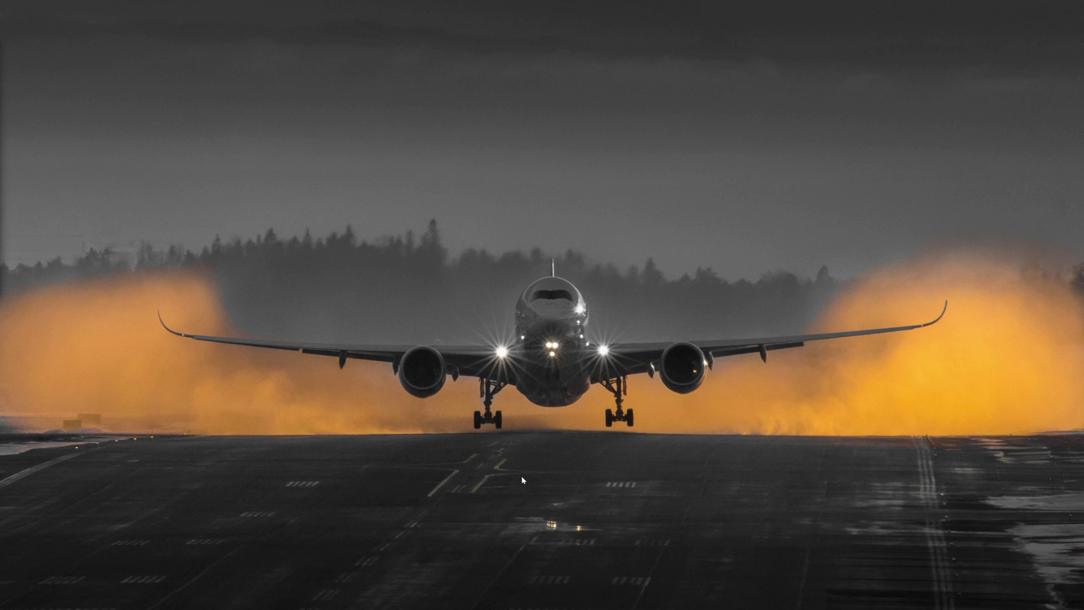
- Search Windows for "datenträg", open Datenträgerbereinigung and run it for drive C:
{"action": "mouse_move", "coordinate": [532, 605]}
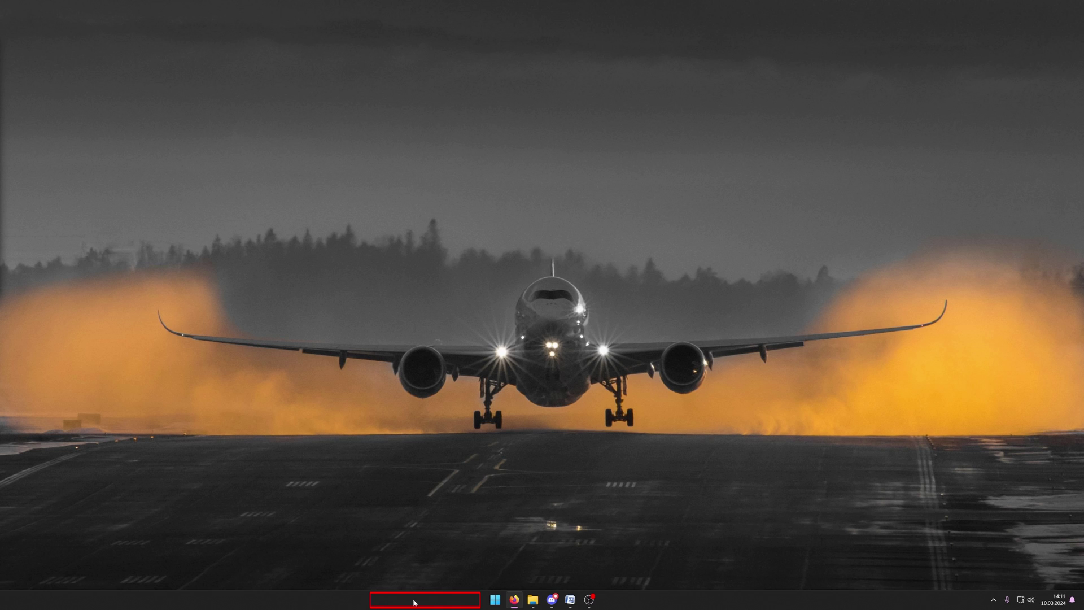
{"action": "left_click", "coordinate": [496, 601]}
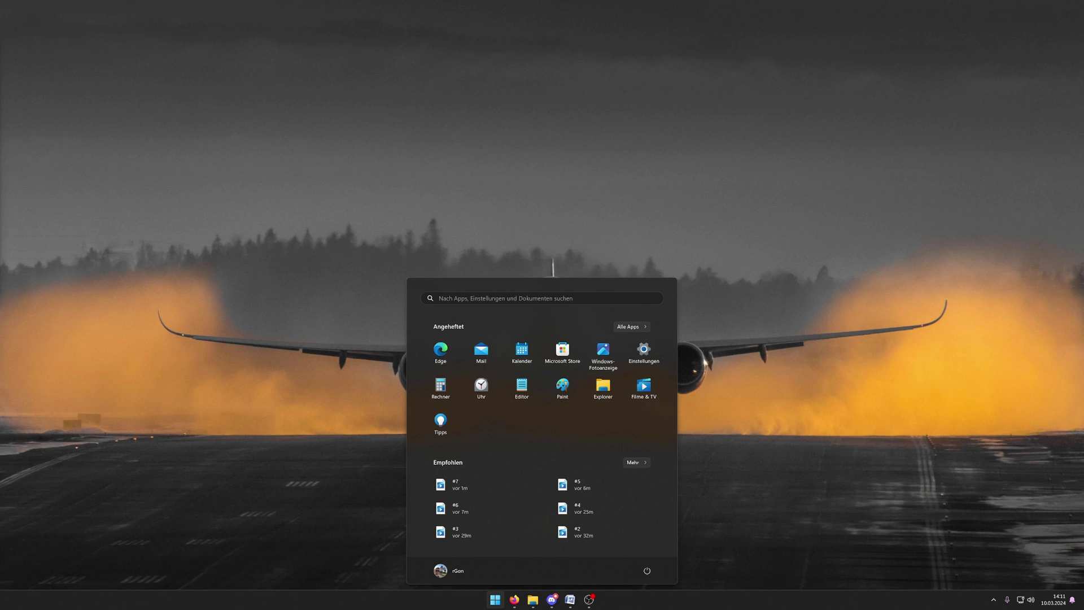
{"action": "left_click", "coordinate": [479, 300]}
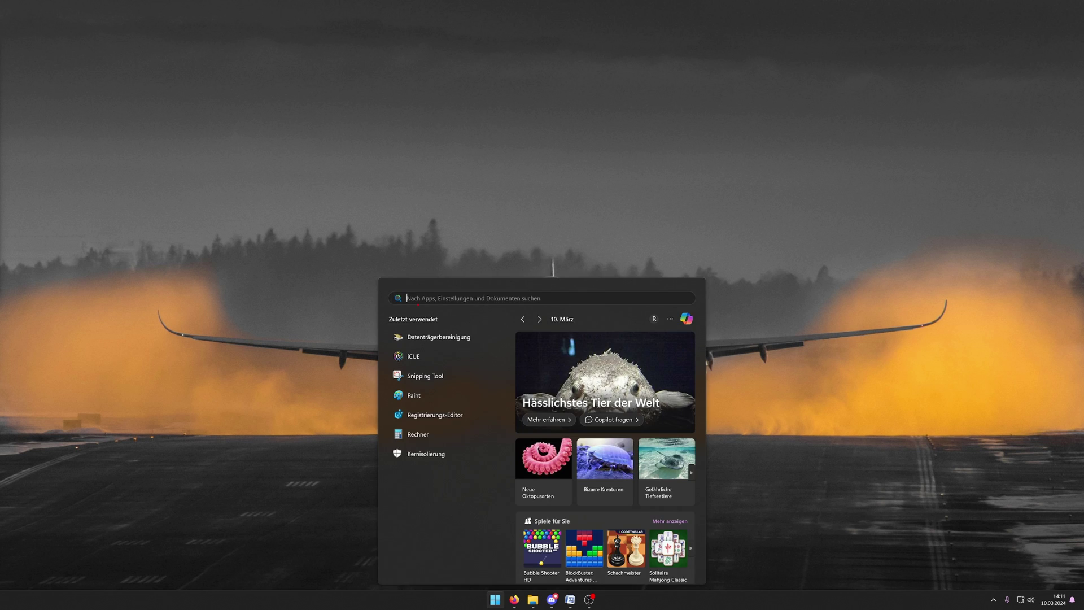
{"action": "type", "text": "datenträg"}
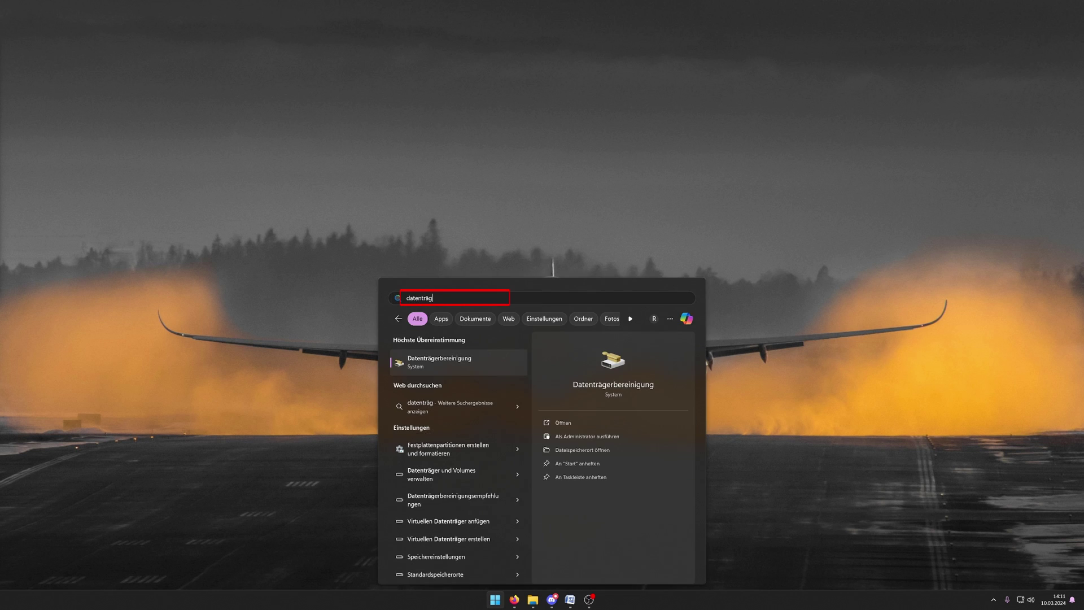
{"action": "left_click", "coordinate": [444, 366]}
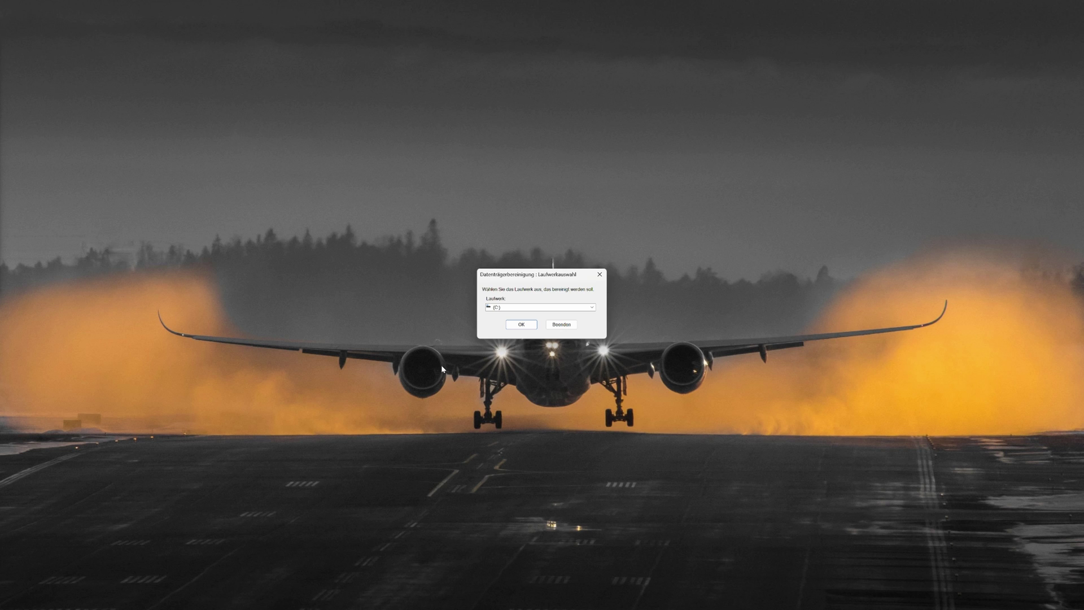
{"action": "left_click", "coordinate": [524, 325]}
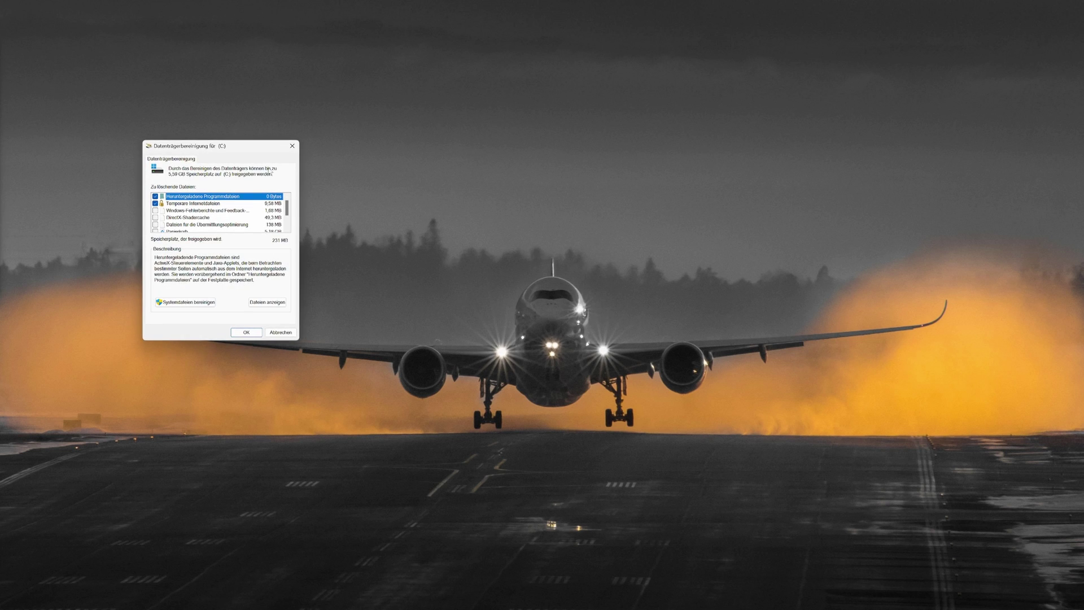
- Deselect Heruntergeladene Programmdateien, Temporäre Internetdateien and Miniaturansichten, and select only DirectX-Shadercache among the files to delete
{"action": "left_click_drag", "start_coordinate": [226, 147], "coordinate": [562, 210]}
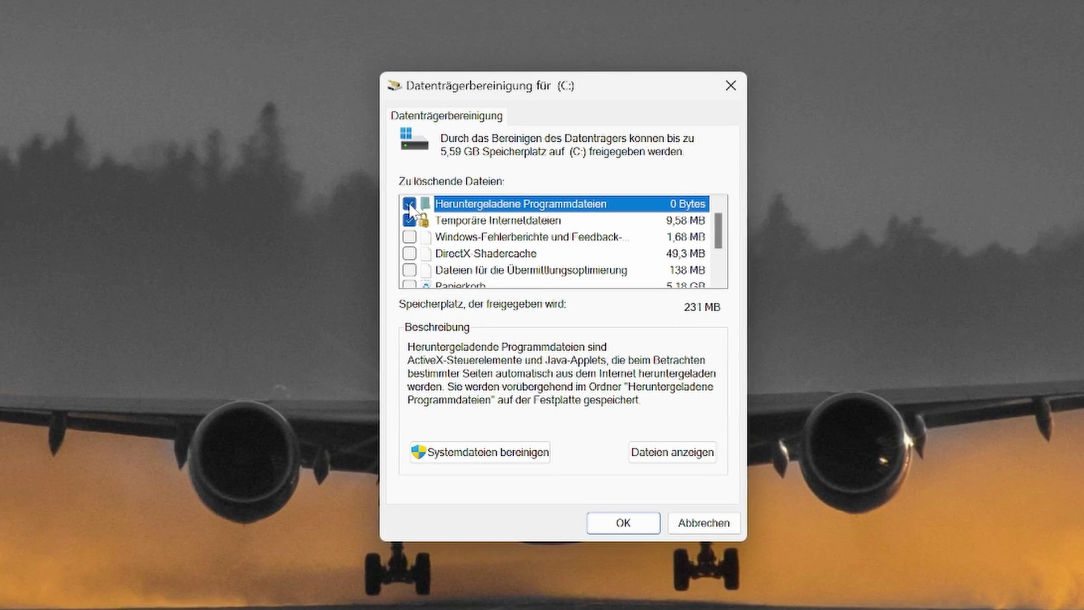
{"action": "left_click", "coordinate": [478, 251]}
{"action": "left_click", "coordinate": [407, 219]}
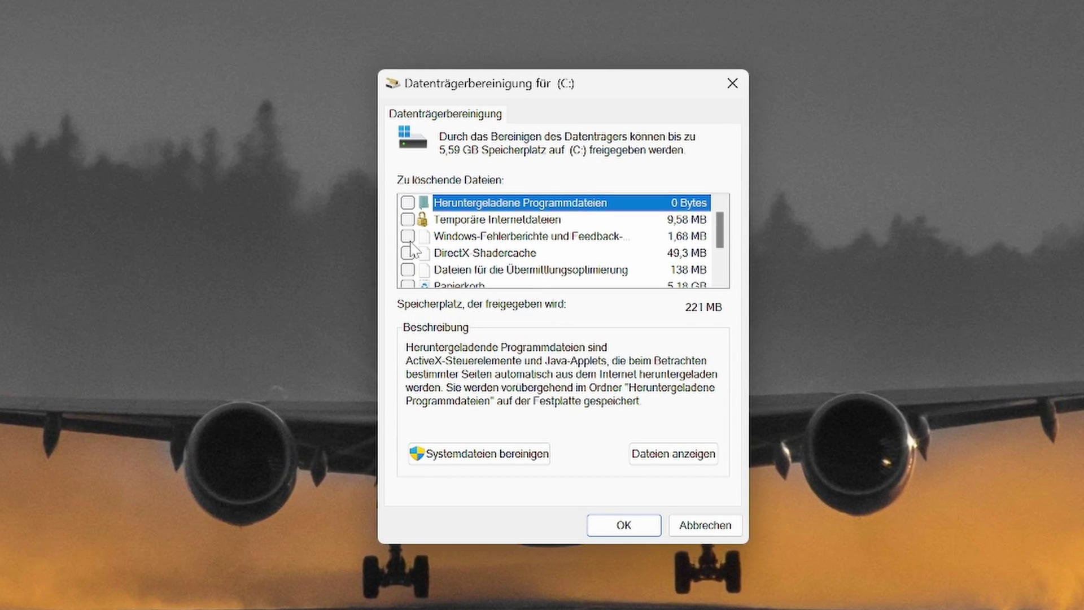
{"action": "scroll", "coordinate": [408, 251], "scroll_direction": "down", "scroll_amount": 2}
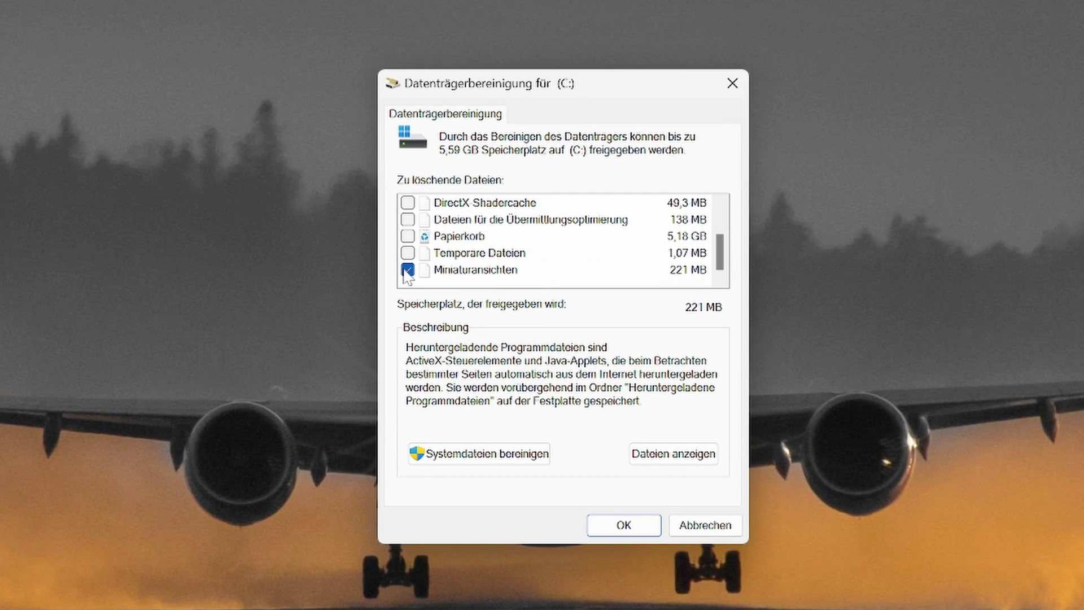
{"action": "left_click", "coordinate": [407, 270]}
{"action": "scroll", "coordinate": [408, 277], "scroll_direction": "up", "scroll_amount": 2}
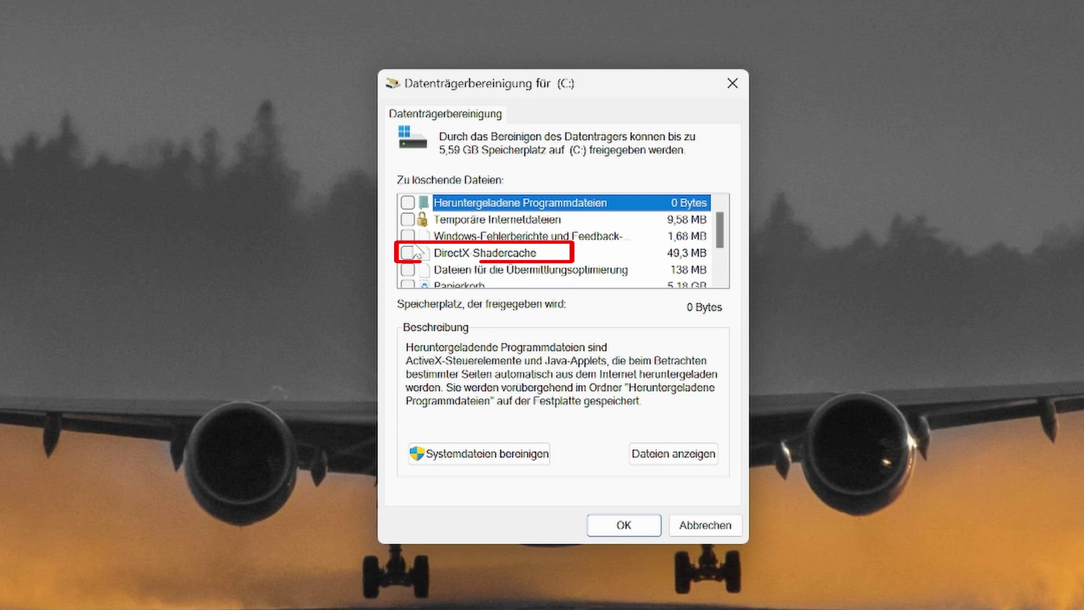
{"action": "left_click", "coordinate": [408, 253]}
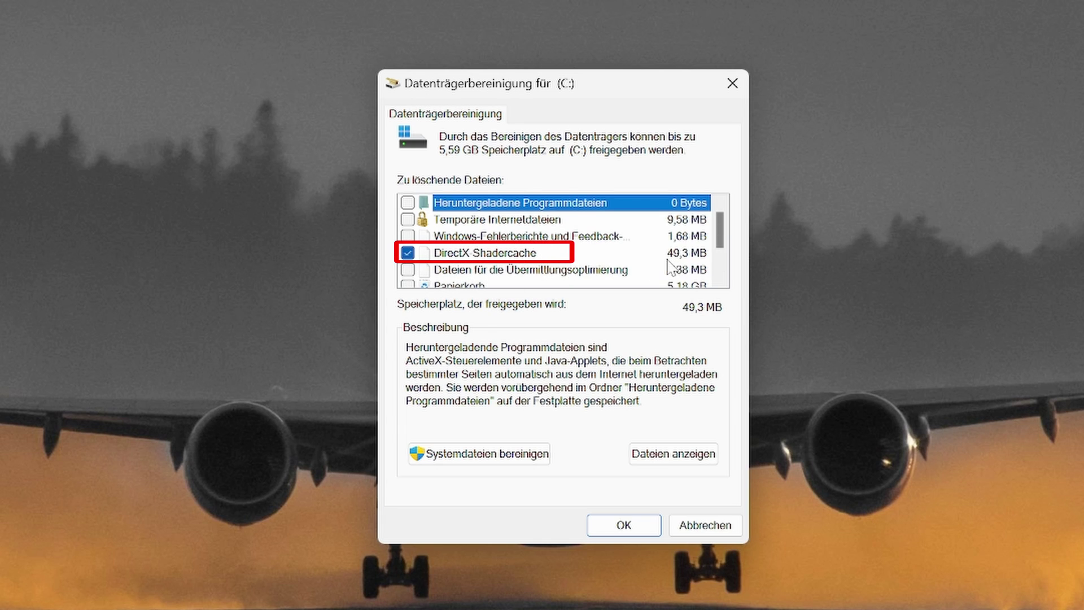